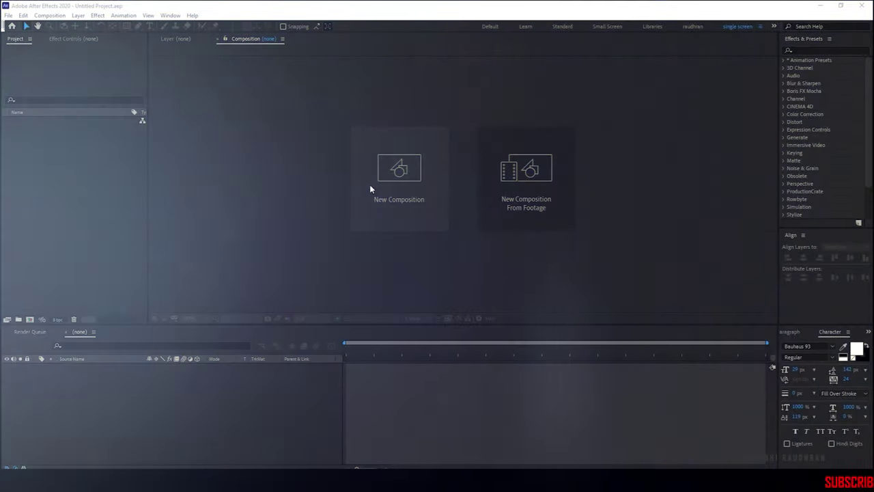
# Create composition Comp 1 and add a full-frame white solid layer.
pyautogui.click(371, 188)
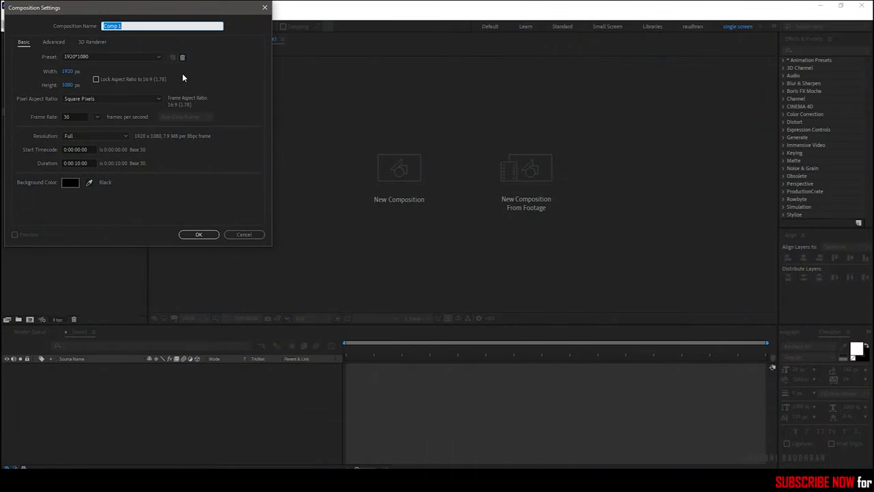
pyautogui.moveTo(150, 11); pyautogui.dragTo(472, 111)
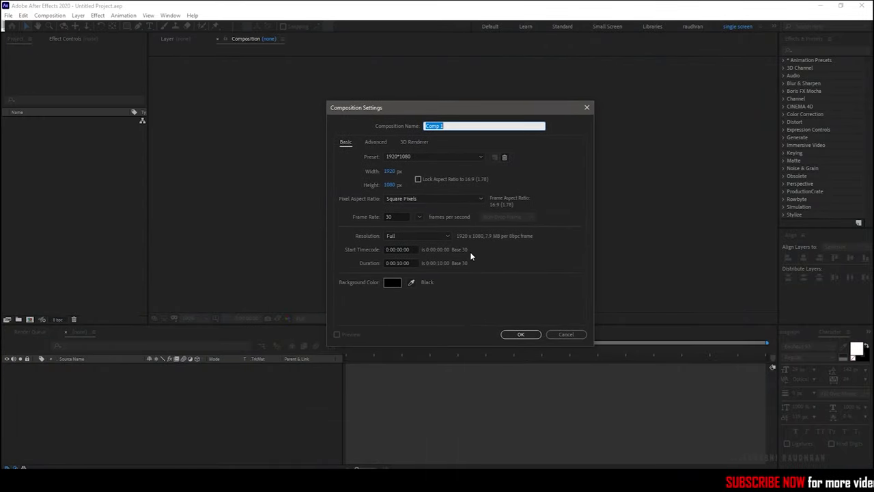
pyautogui.click(519, 334)
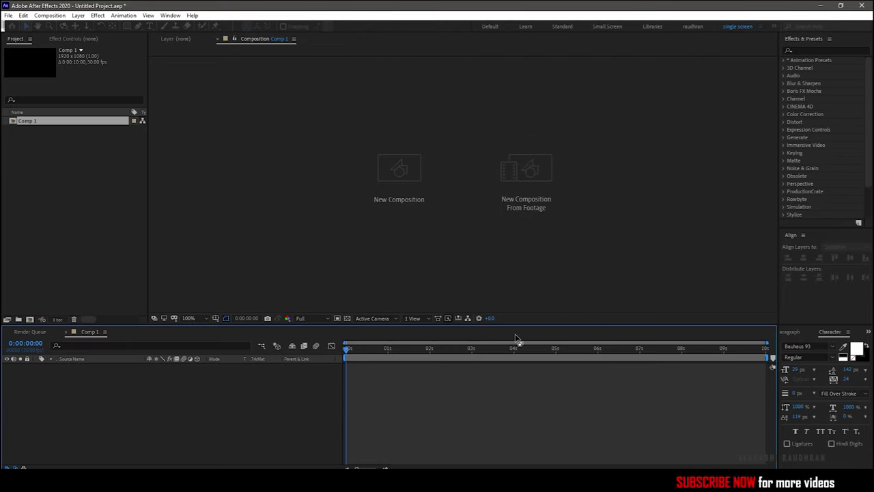
pyautogui.rightClick(211, 426)
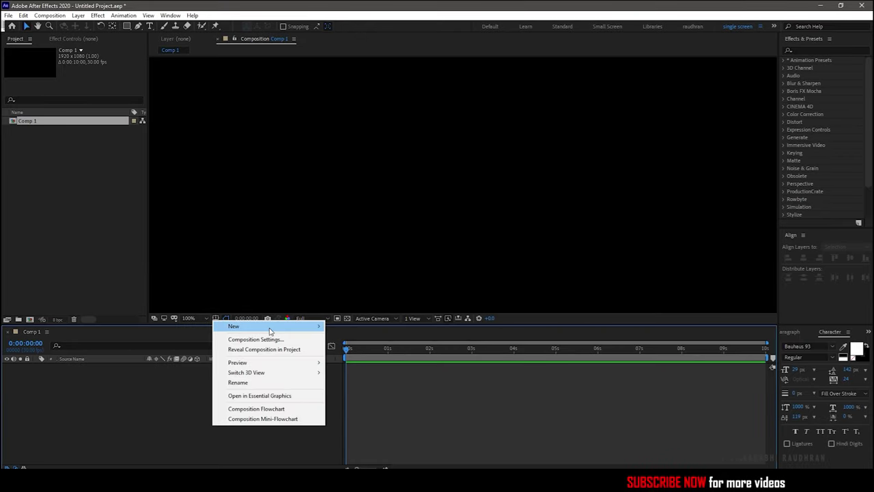
pyautogui.moveTo(233, 326)
pyautogui.click(345, 350)
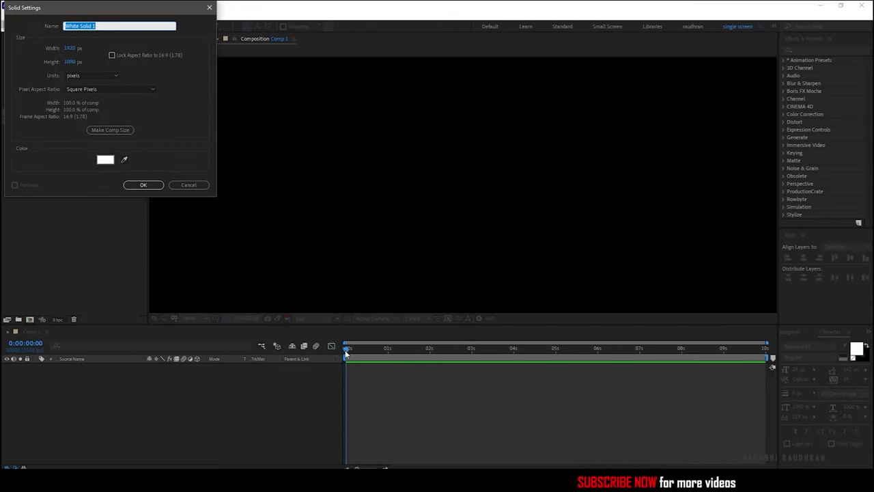
pyautogui.click(142, 186)
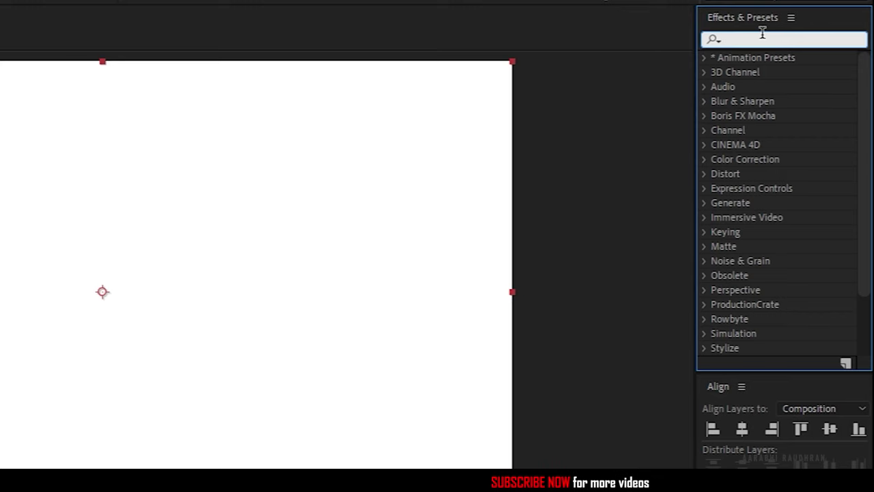
# Apply Gradient Ramp to the solid and set its start colour to bright green 13DE8A.
pyautogui.write('ra')
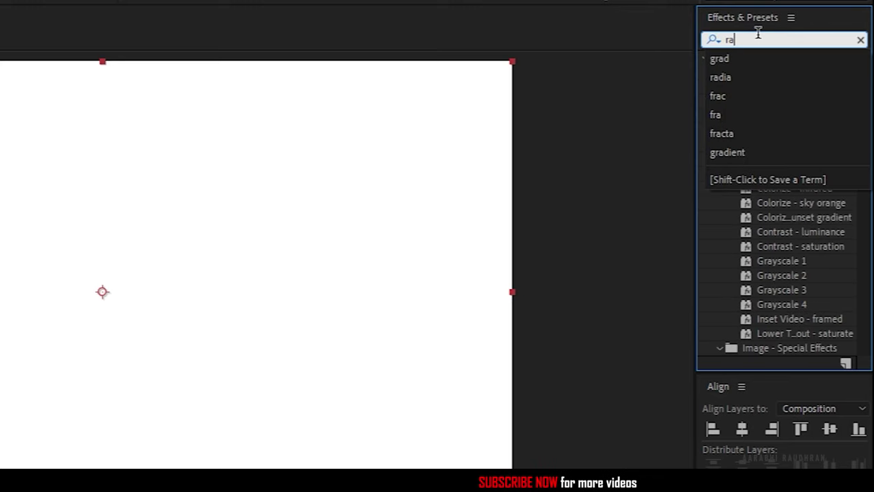
pyautogui.write('mp')
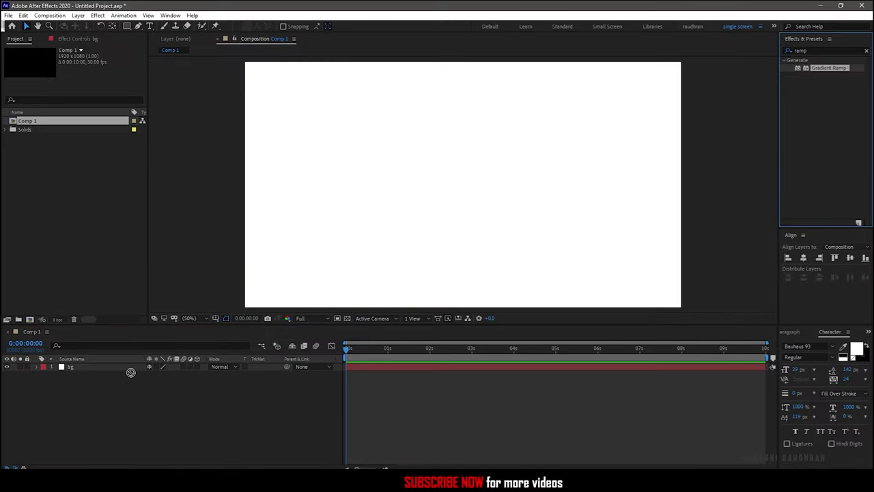
pyautogui.moveTo(787, 71); pyautogui.dragTo(132, 366)
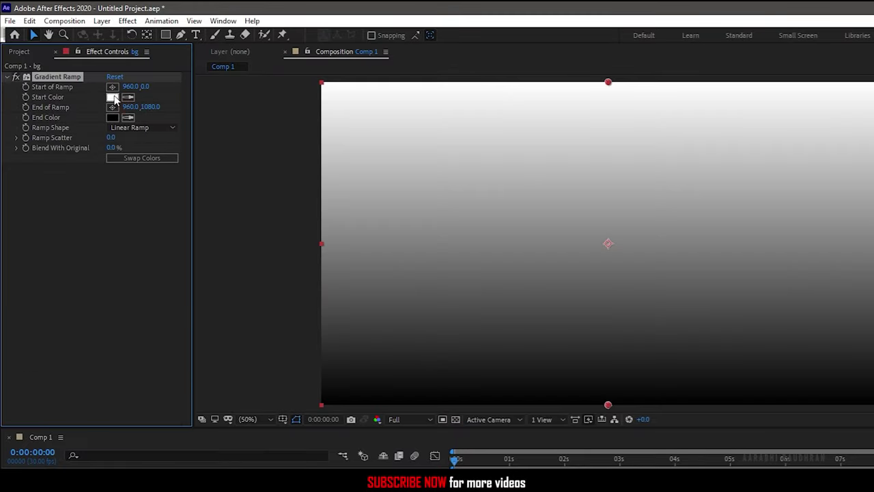
pyautogui.click(86, 73)
pyautogui.click(182, 61)
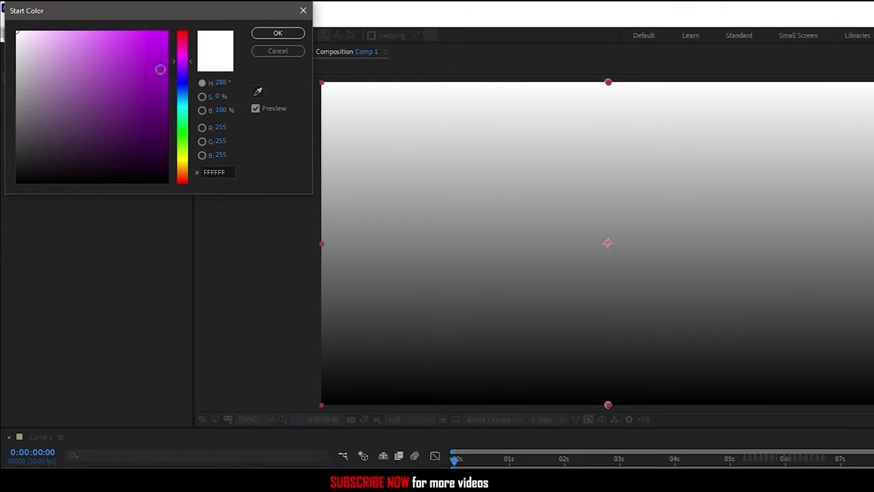
pyautogui.click(178, 102)
pyautogui.moveTo(154, 52); pyautogui.dragTo(147, 76)
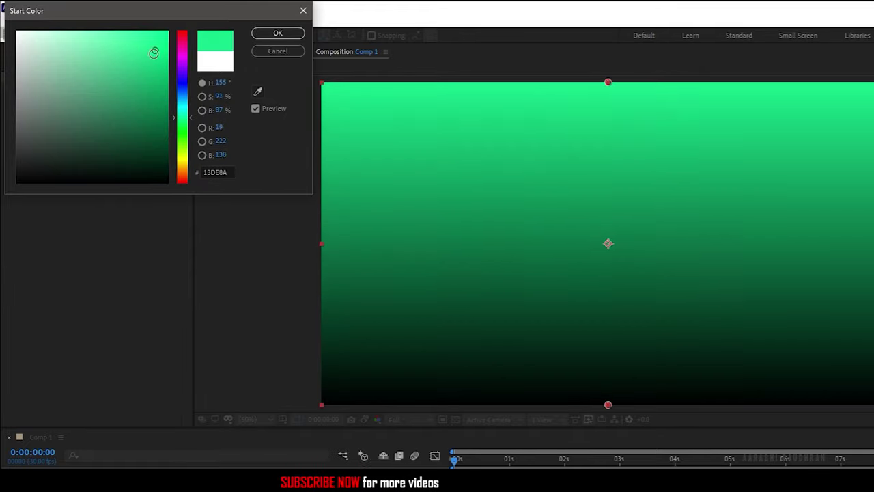
# Confirm the green start colour and add a 'LIQUID' text layer centred in the frame.
pyautogui.click(278, 32)
pyautogui.rightClick(142, 406)
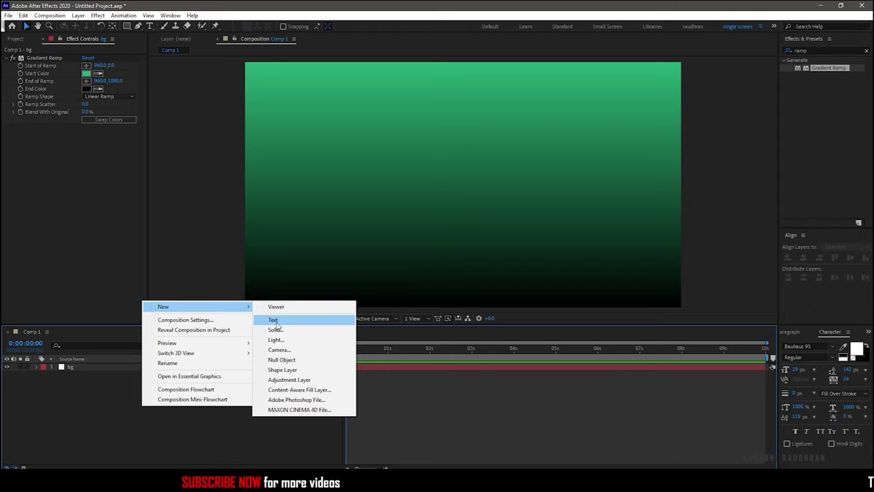
pyautogui.click(273, 319)
pyautogui.write('LIQUI')
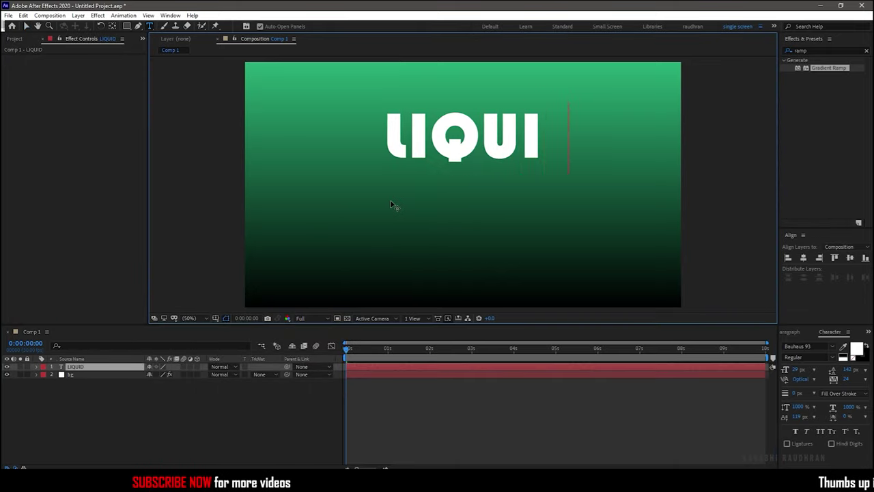
pyautogui.write('D')
pyautogui.click(743, 303)
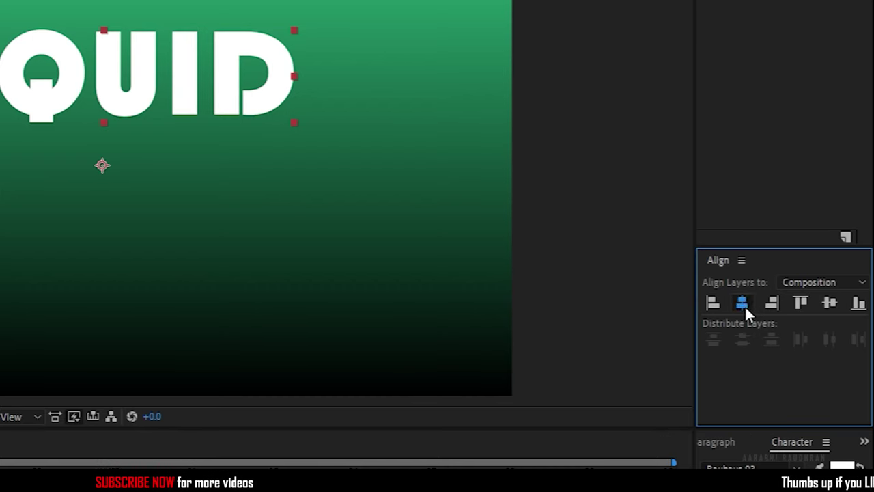
pyautogui.click(830, 303)
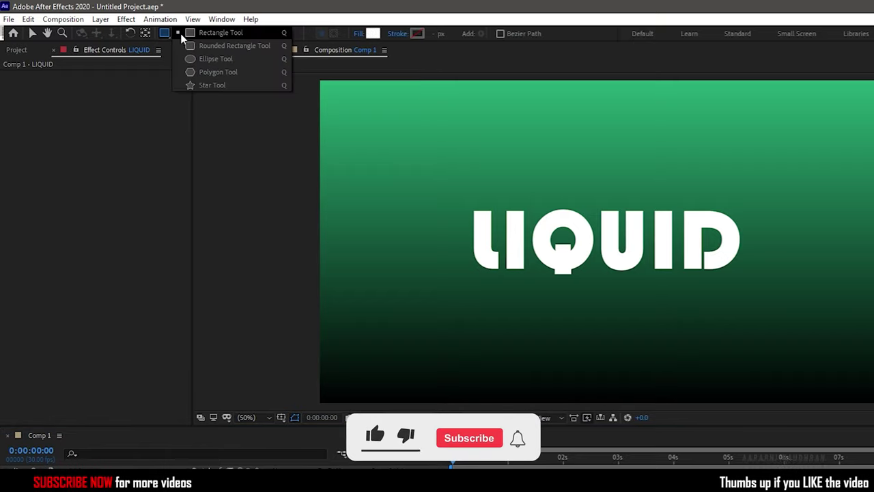
# Draw a white rectangle and keyframe its Position from below frame at 0s to covering it at 5s.
pyautogui.moveTo(165, 33); pyautogui.dragTo(199, 33)
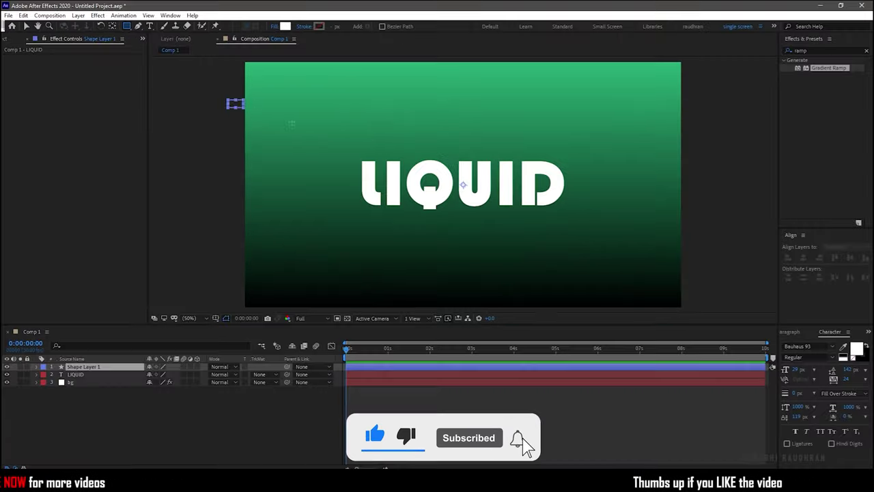
pyautogui.moveTo(227, 101); pyautogui.dragTo(710, 339)
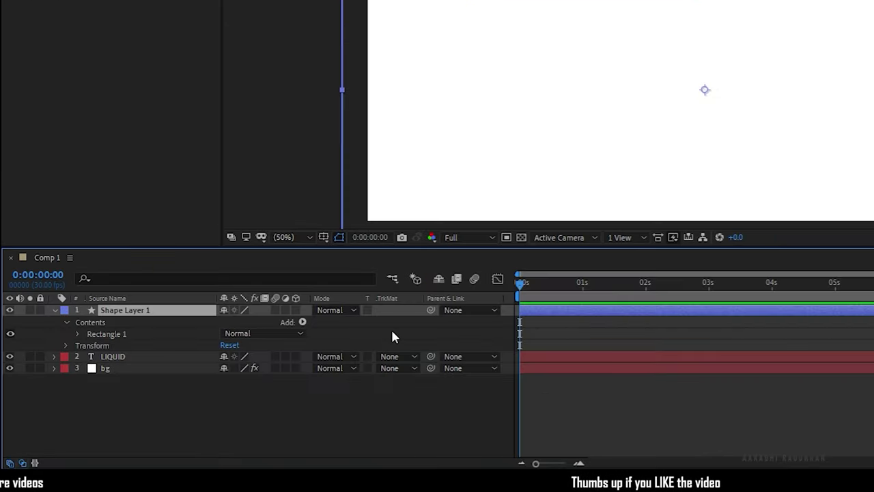
pyautogui.press('p')
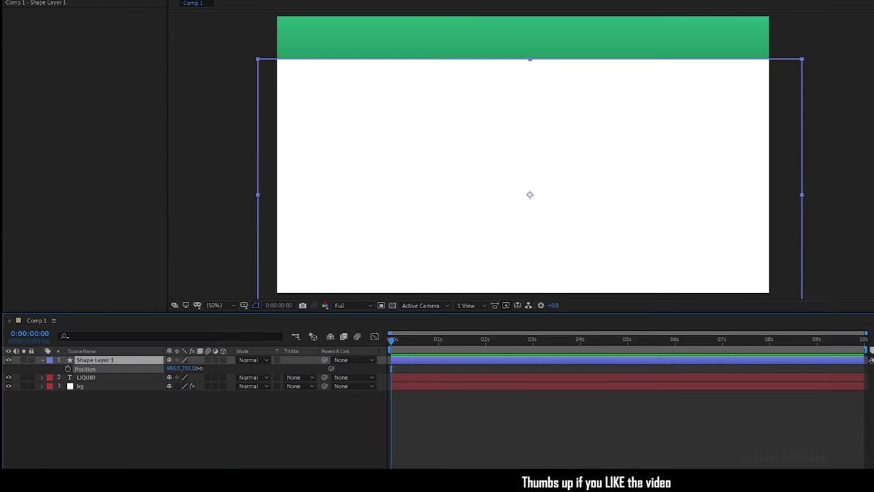
pyautogui.moveTo(199, 368); pyautogui.dragTo(345, 345)
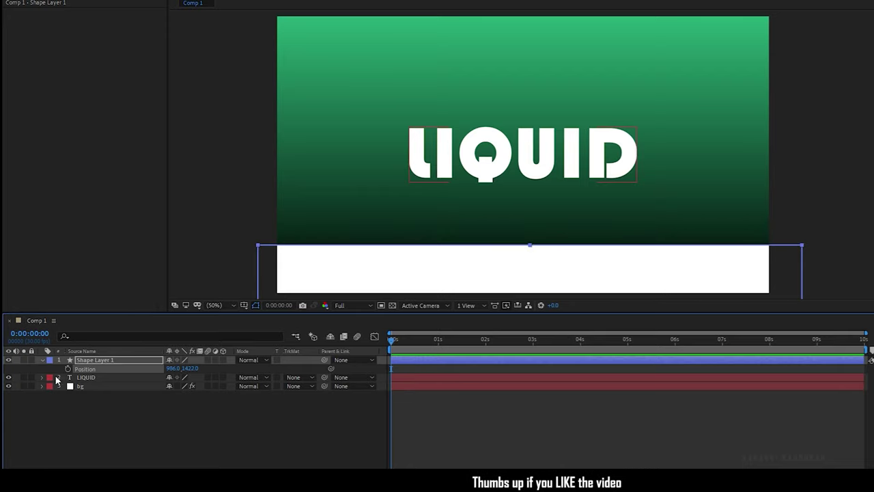
pyautogui.click(643, 340)
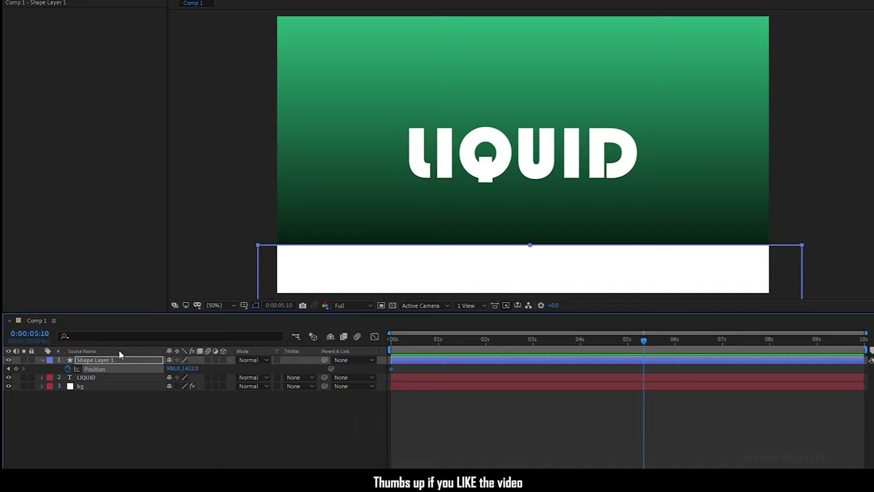
pyautogui.moveTo(186, 368); pyautogui.dragTo(102, 369)
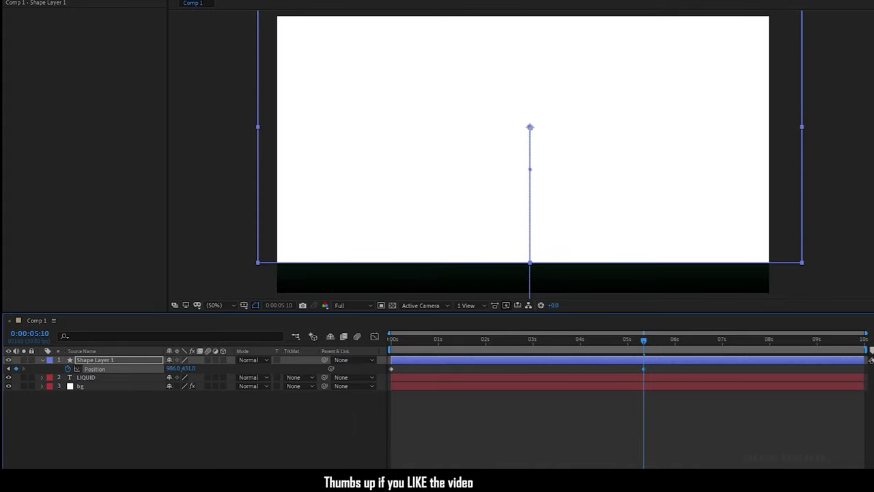
pyautogui.write('tur')
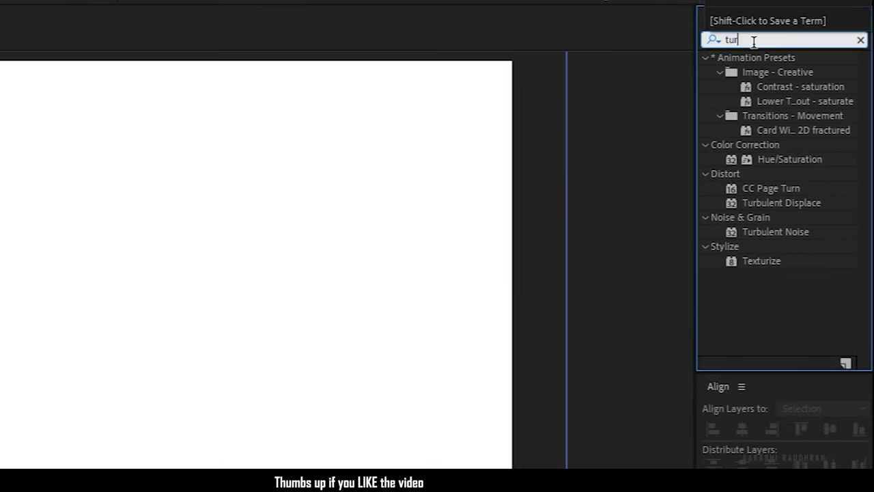
pyautogui.write('b')
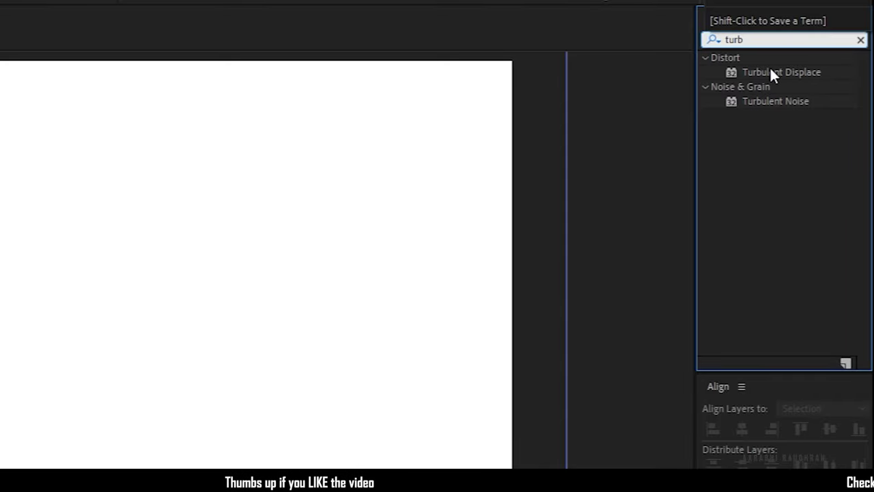
# Apply Turbulent Displace to Shape Layer 1 with Evolution expression time*700.
pyautogui.moveTo(769, 69); pyautogui.dragTo(117, 369)
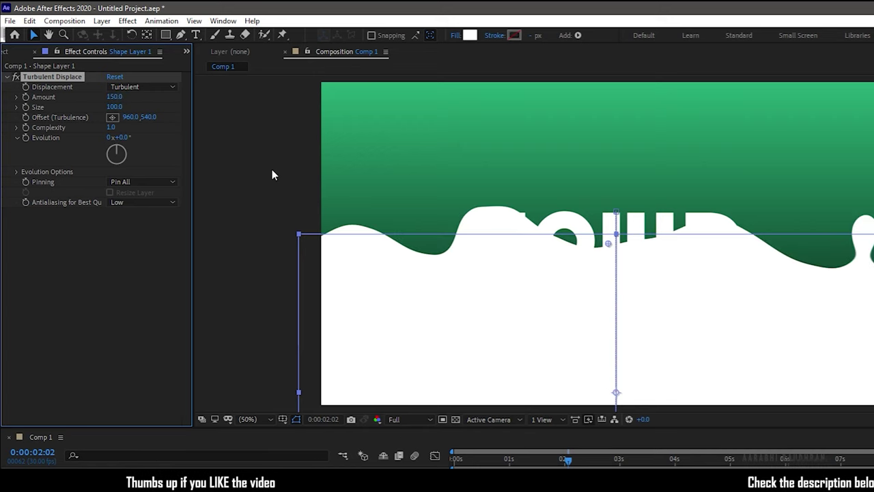
pyautogui.keyDown('alt'); pyautogui.click(26, 137); pyautogui.keyUp('alt')
pyautogui.write('time')
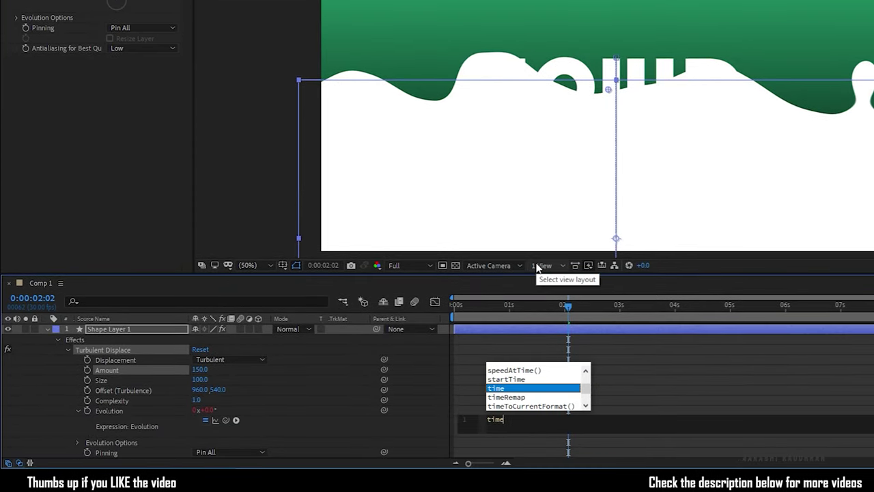
pyautogui.write('*70')
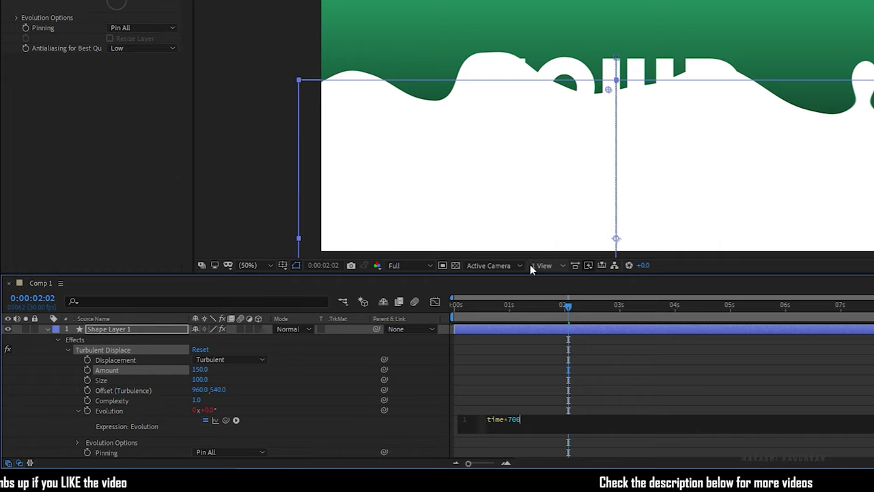
pyautogui.write('0')
pyautogui.press('KP_Enter')
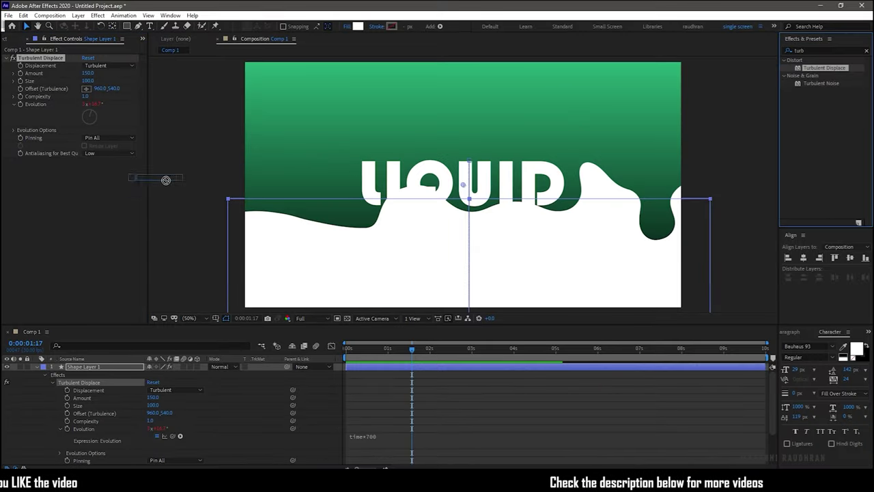
# Add a second Turbulent Displace with Amount -53 and Size 142.
pyautogui.moveTo(807, 69); pyautogui.dragTo(72, 215)
pyautogui.moveTo(67, 244); pyautogui.dragTo(62, 246)
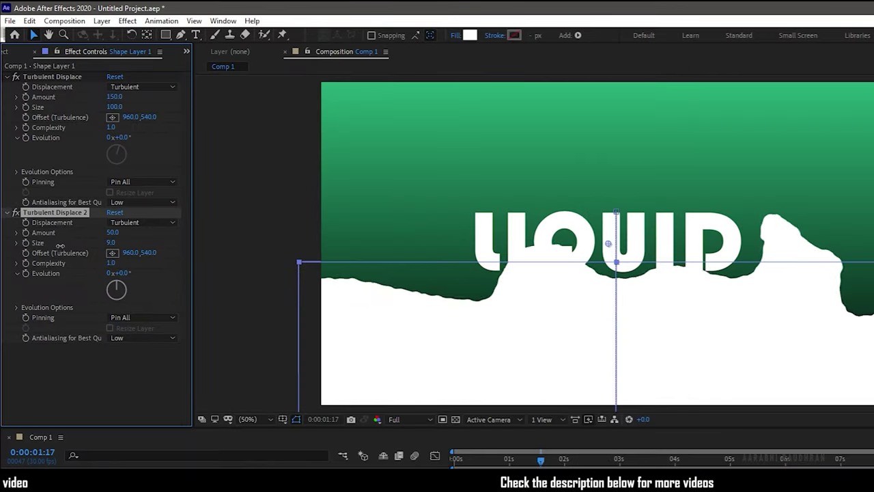
pyautogui.moveTo(116, 232); pyautogui.dragTo(61, 242)
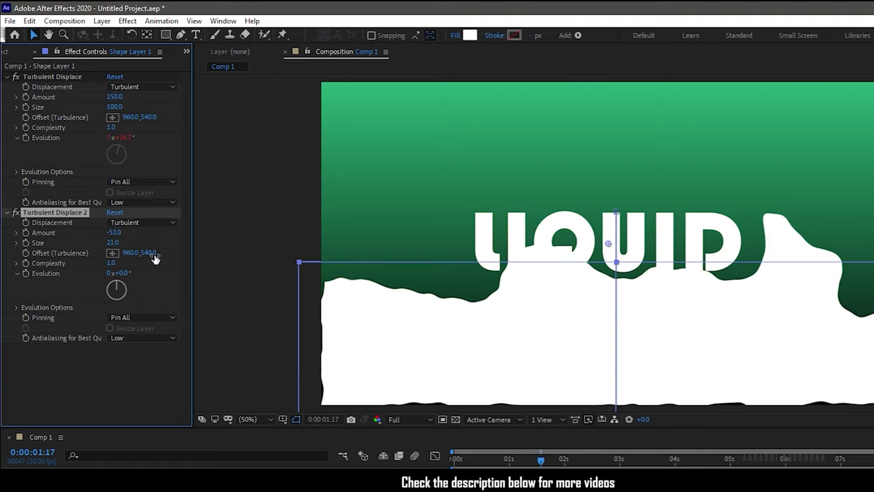
pyautogui.moveTo(114, 242); pyautogui.dragTo(186, 243)
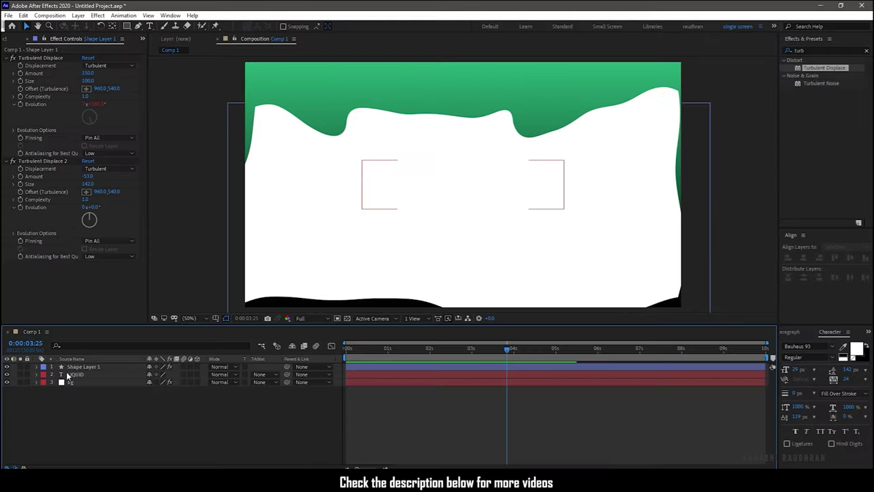
pyautogui.click(72, 374)
# Pre-compose LIQUID as 'text placeholder', place it above Shape Layer 1, and duplicate it.
pyautogui.rightClick(72, 376)
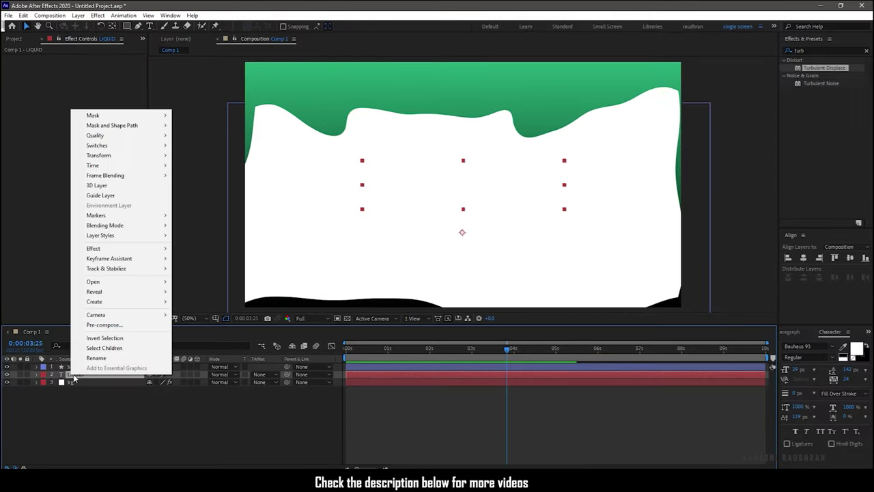
pyautogui.click(112, 326)
pyautogui.write('text pla')
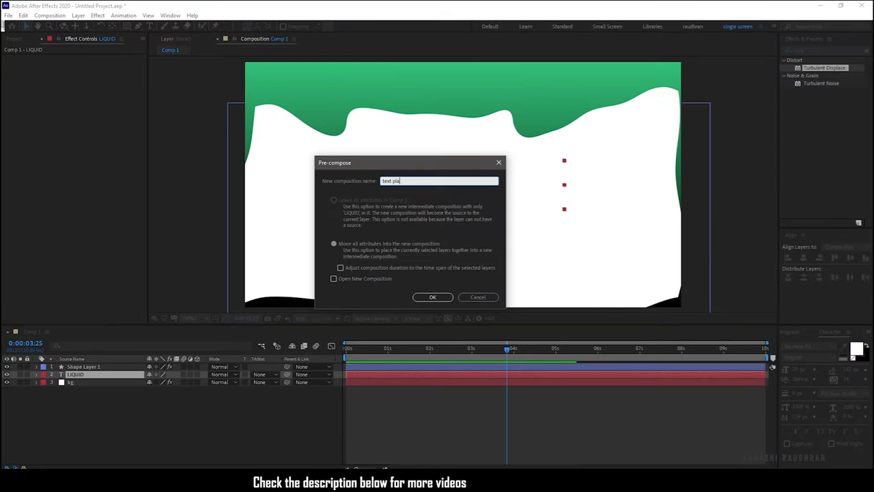
pyautogui.write('r')
pyautogui.press('Return')
pyautogui.moveTo(95, 373); pyautogui.dragTo(89, 367)
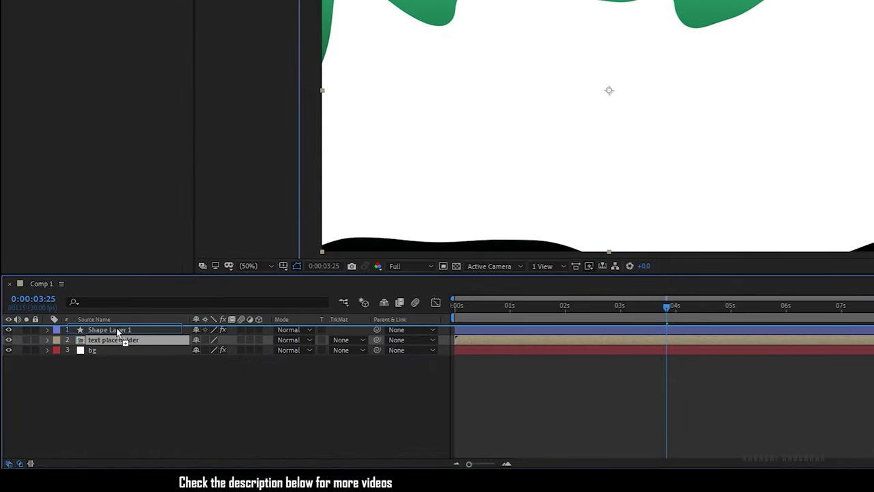
pyautogui.moveTo(118, 331); pyautogui.dragTo(125, 330)
pyautogui.hotkey('ctrl', 'd')
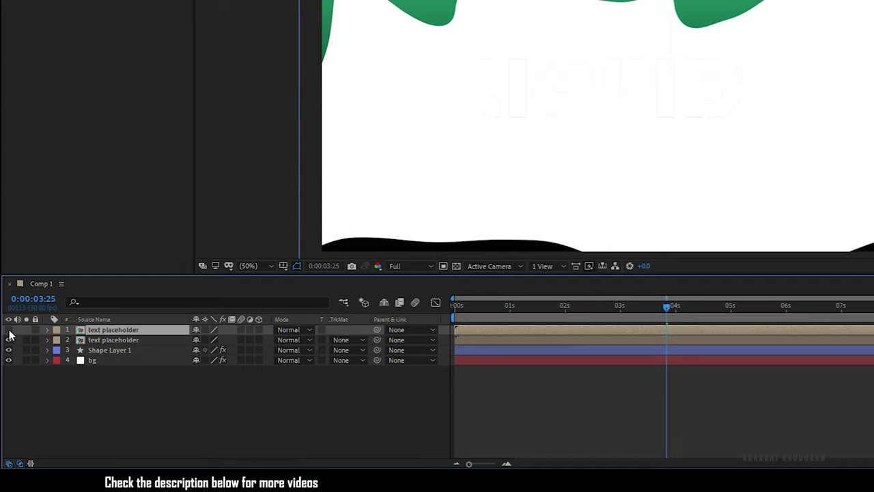
# Hide the top text placeholder copy and set Shape Layer 1's track matte to Alpha Matte.
pyautogui.click(9, 330)
pyautogui.click(125, 350)
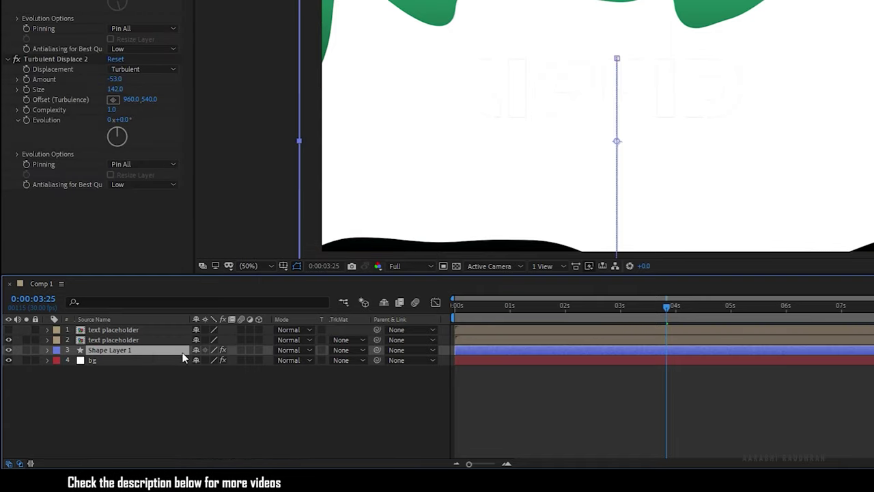
pyautogui.click(351, 345)
pyautogui.click(364, 380)
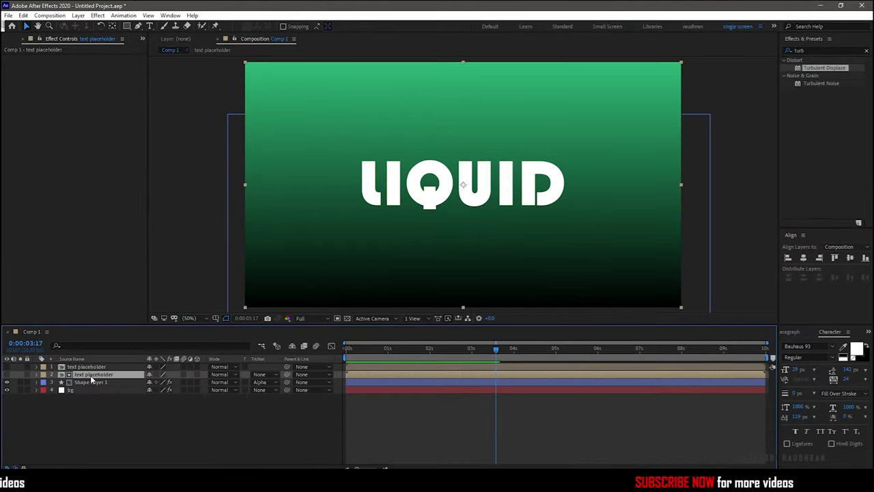
# Pre-compose Shape Layer 1 and text placeholder into Pre-comp 1.
pyautogui.keyDown('shift'); pyautogui.click(91, 386); pyautogui.keyUp('shift')
pyautogui.rightClick(91, 386)
pyautogui.click(116, 332)
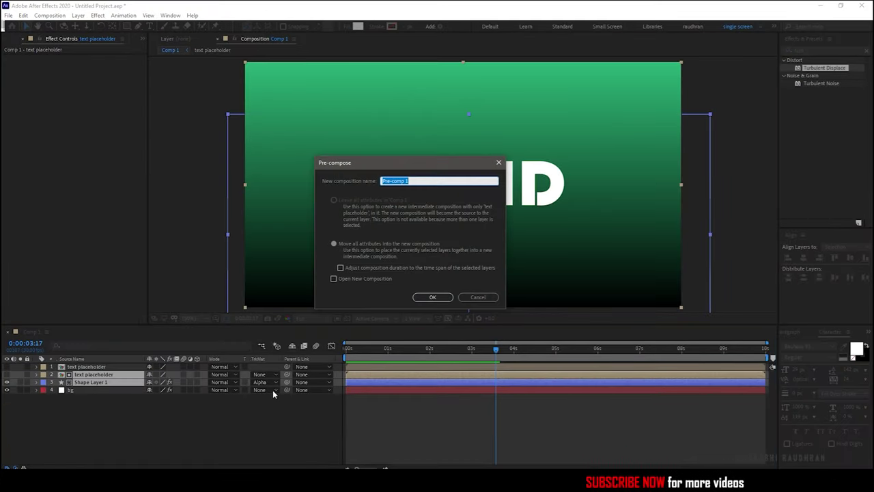
pyautogui.press('Return')
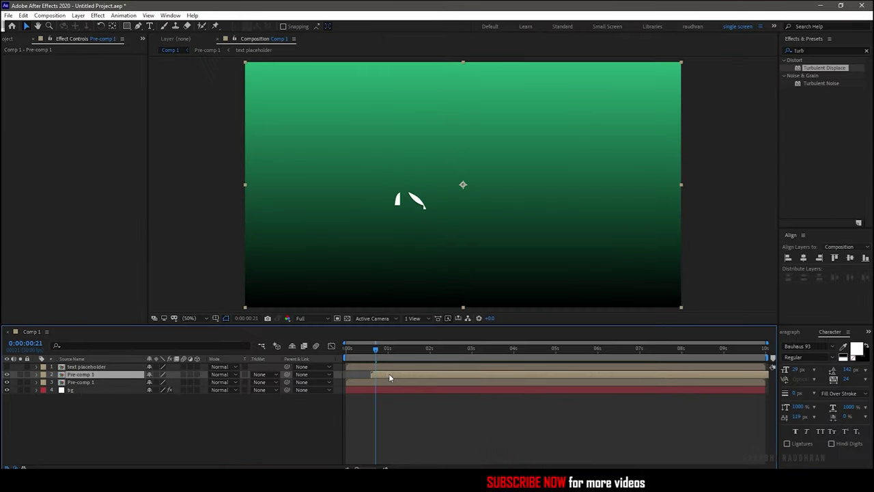
# Apply a red Fill effect to Pre-comp 1 and duplicate the layer.
pyautogui.doubleClick(816, 50)
pyautogui.write('fi')
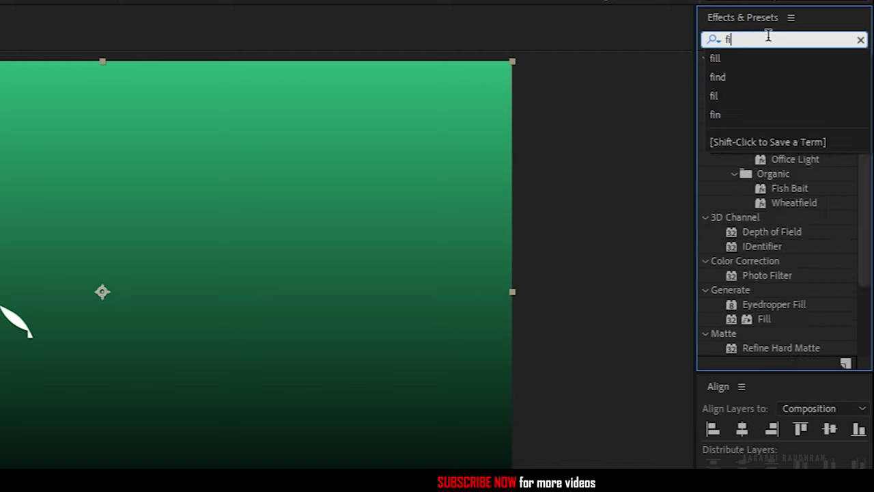
pyautogui.write('ll')
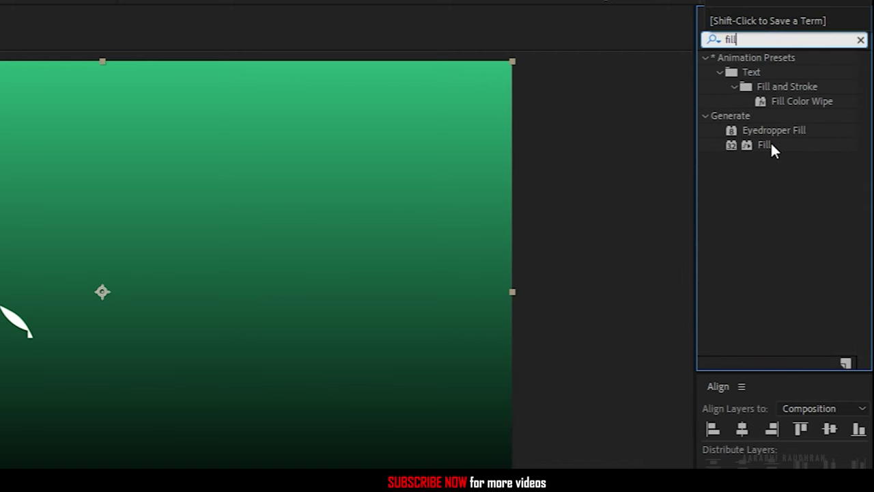
pyautogui.moveTo(770, 145); pyautogui.dragTo(729, 122)
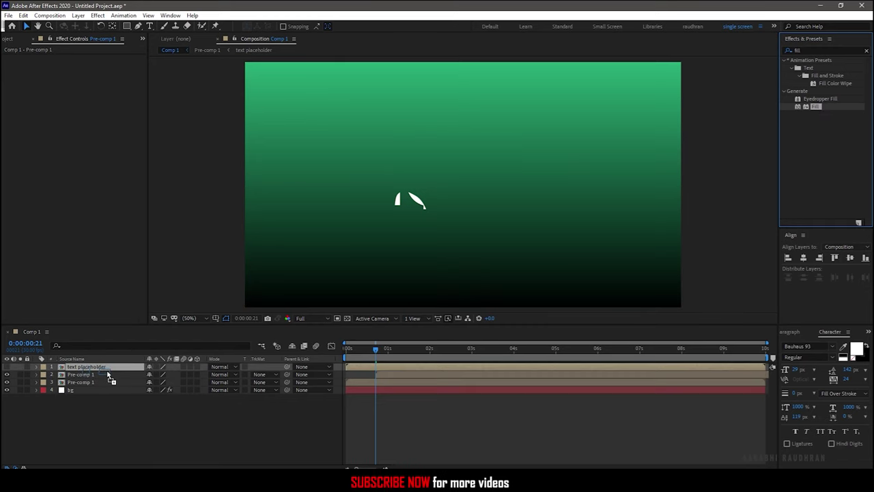
pyautogui.moveTo(146, 337); pyautogui.dragTo(107, 374)
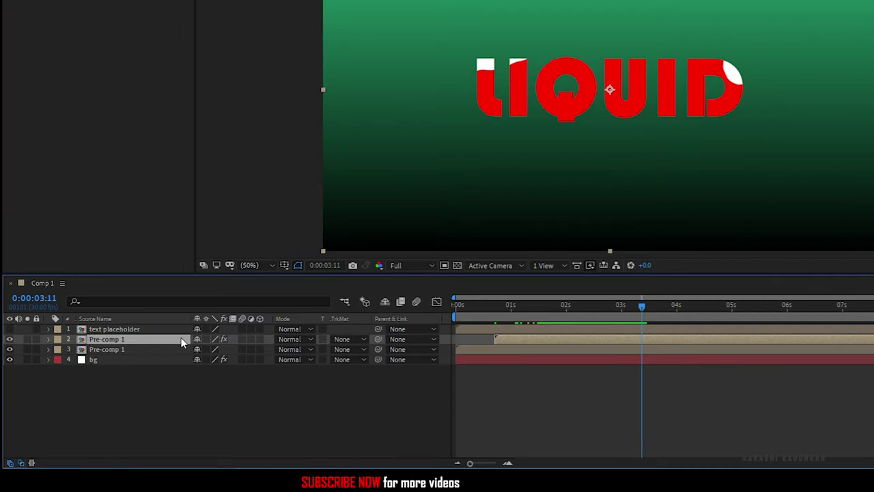
pyautogui.hotkey('ctrl', 'd')
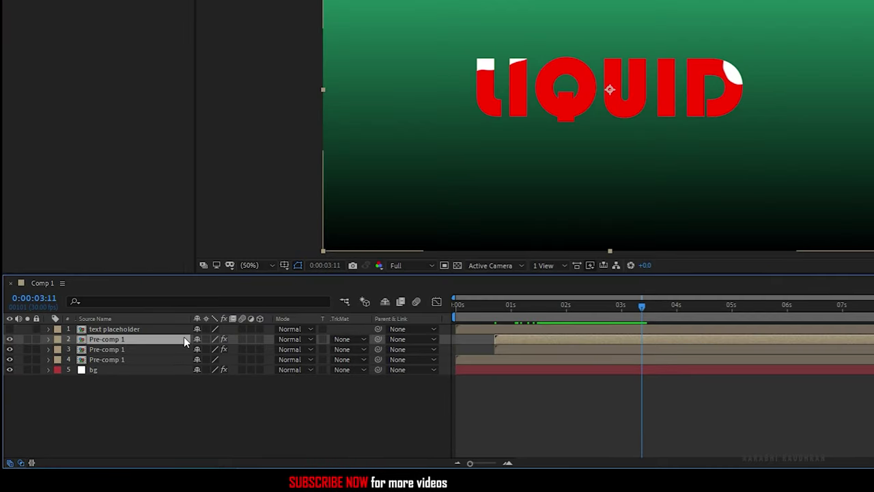
# Offset the Pre-comp 1 copies to start at later times and recolour a copy's Fill, e.g. cyan.
pyautogui.moveTo(520, 338); pyautogui.dragTo(553, 341)
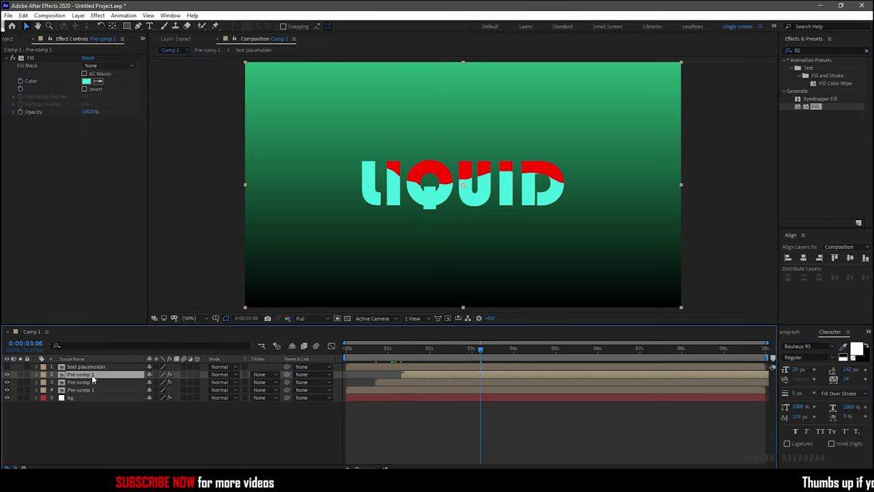
pyautogui.hotkey('ctrl', 'd')
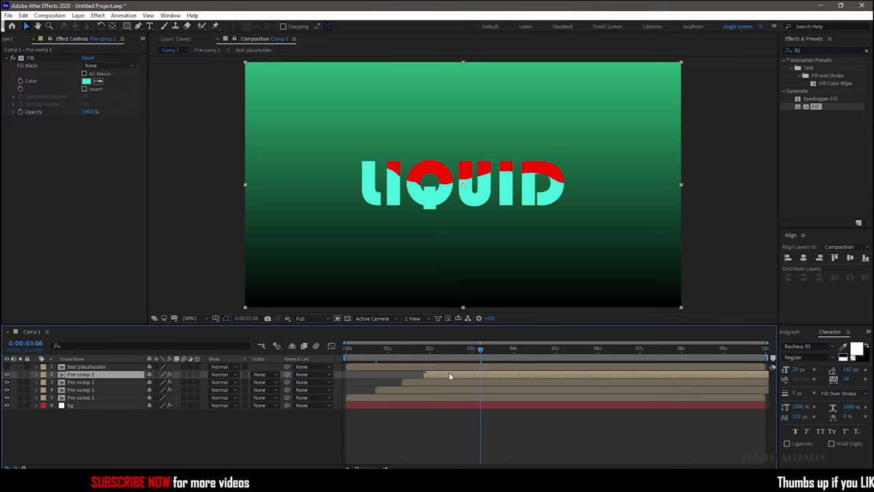
pyautogui.moveTo(452, 373); pyautogui.dragTo(454, 374)
pyautogui.click(86, 81)
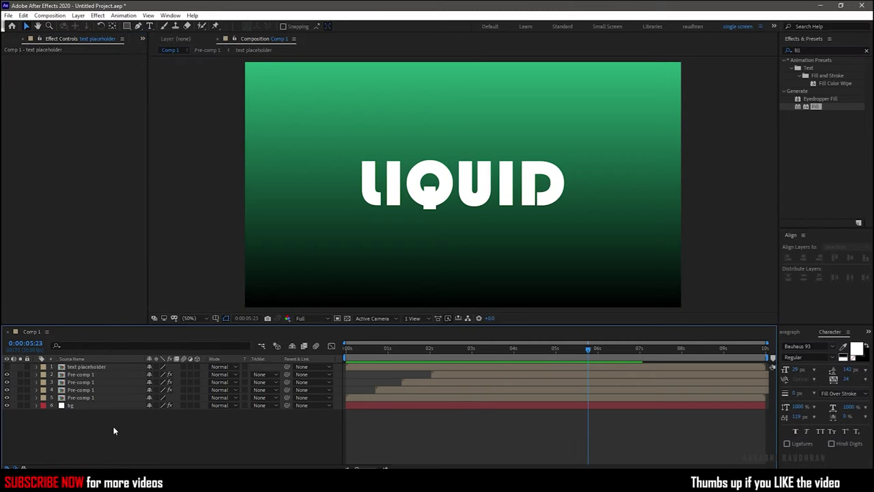
pyautogui.rightClick(113, 427)
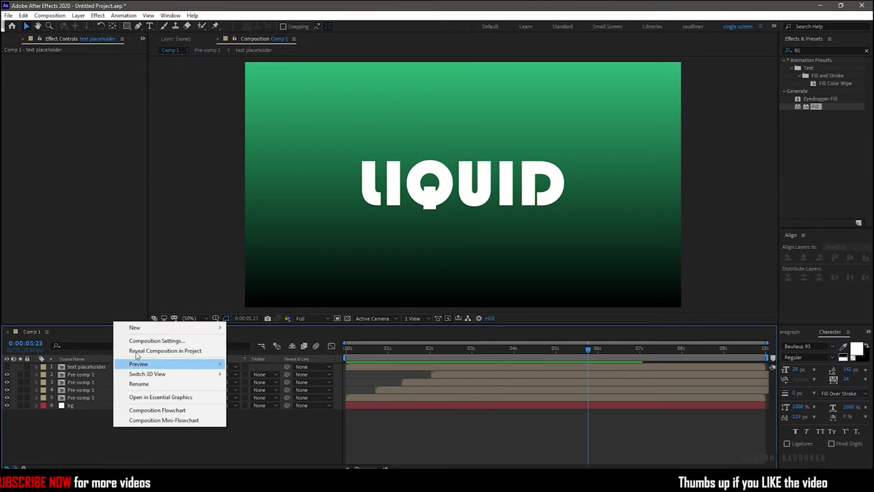
pyautogui.moveTo(167, 328)
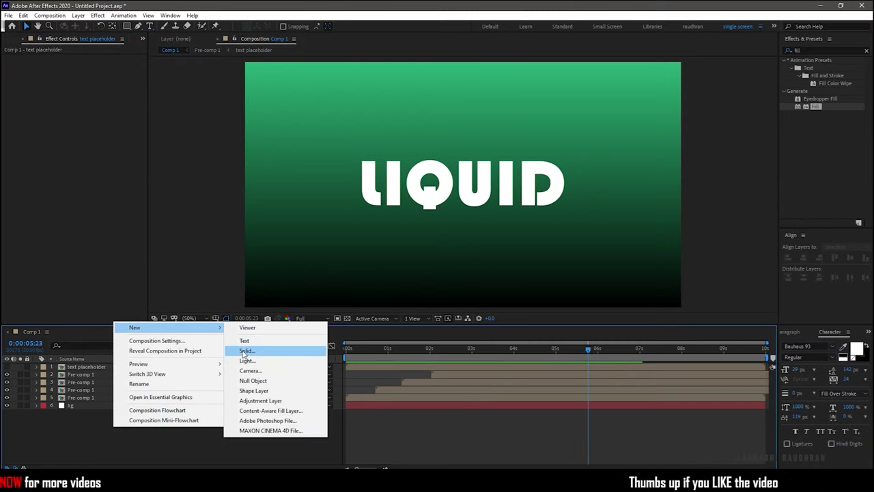
# Create a 'bubbles' solid with CC Bubbles and set its blend mode to Overlay.
pyautogui.click(246, 352)
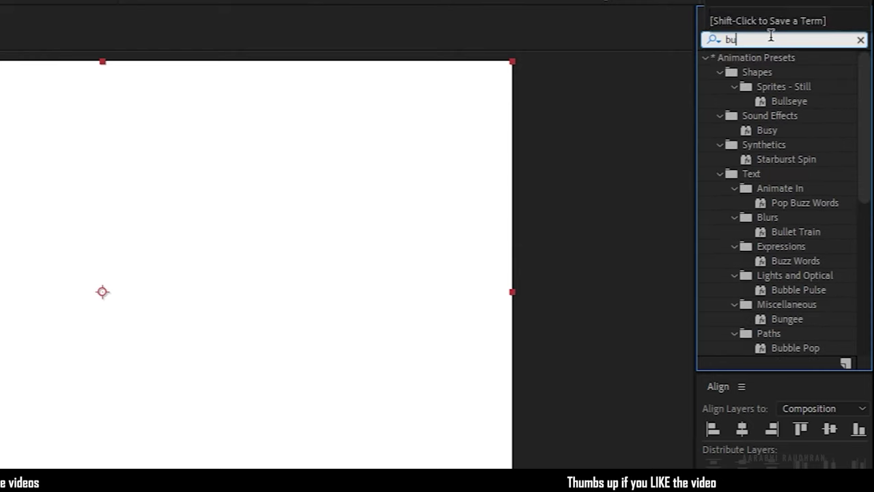
pyautogui.write('bble')
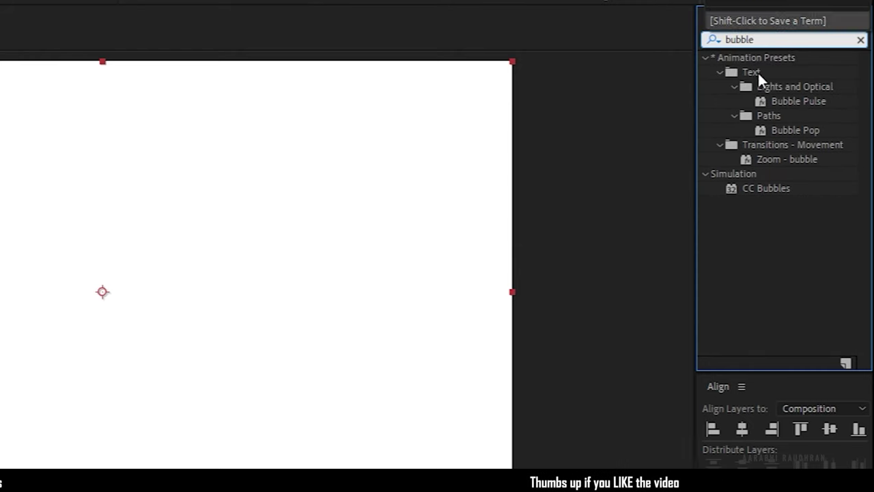
pyautogui.moveTo(787, 186); pyautogui.dragTo(117, 375)
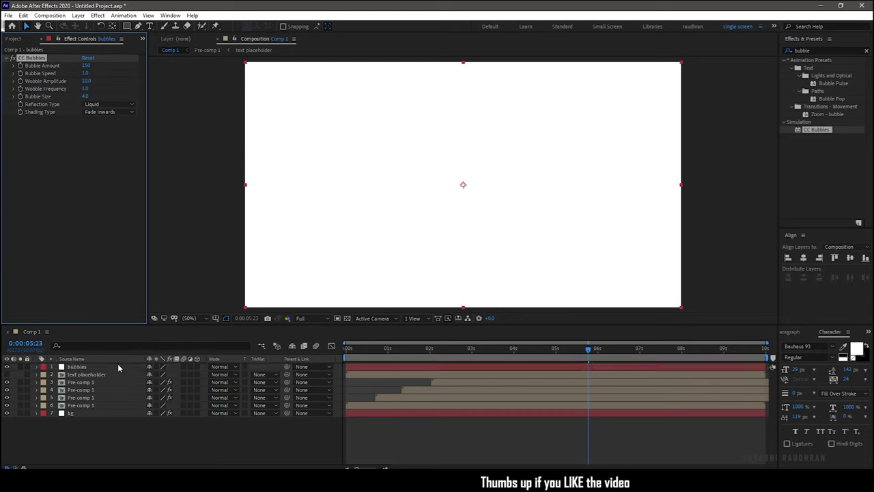
pyautogui.click(87, 96)
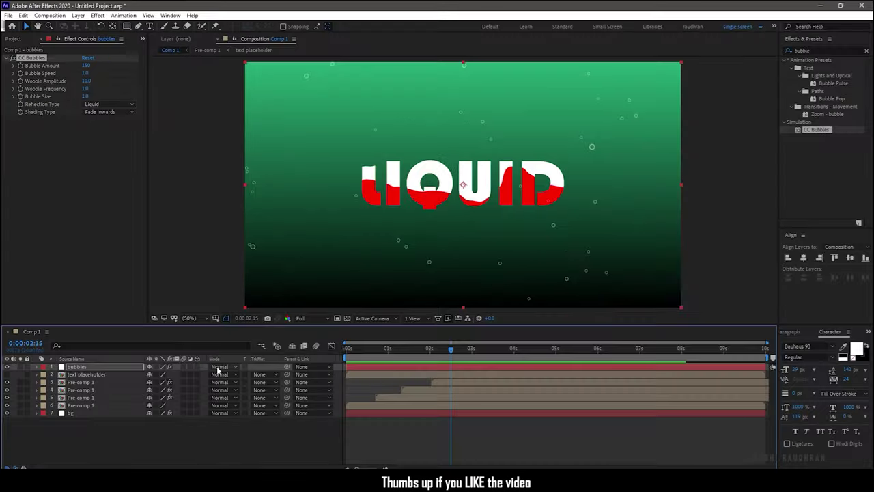
pyautogui.click(220, 367)
pyautogui.click(256, 244)
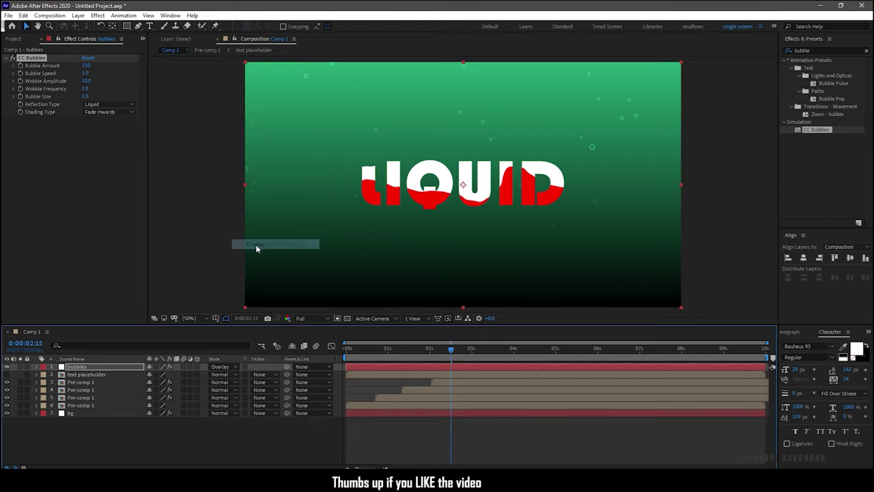
# Duplicate the bubbles layer, place text placeholder between the copies, and set the top copy to Normal.
pyautogui.hotkey('ctrl', 'd')
pyautogui.click(120, 339)
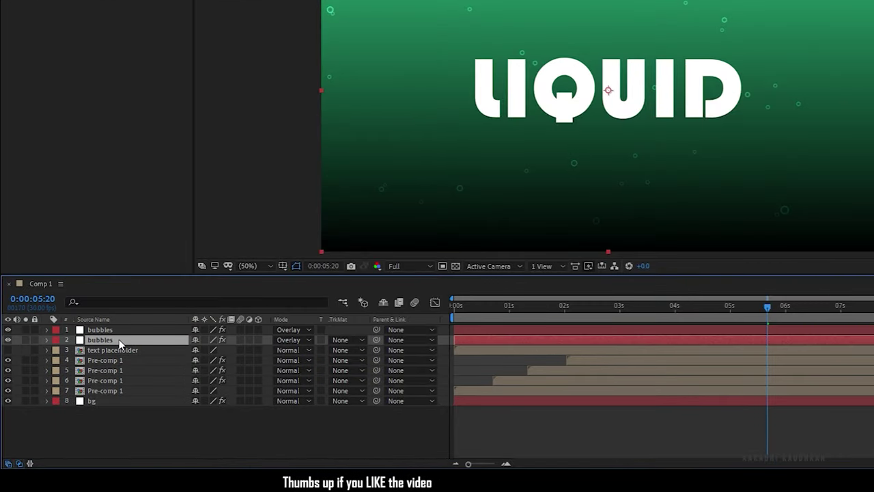
pyautogui.moveTo(112, 350); pyautogui.dragTo(116, 340)
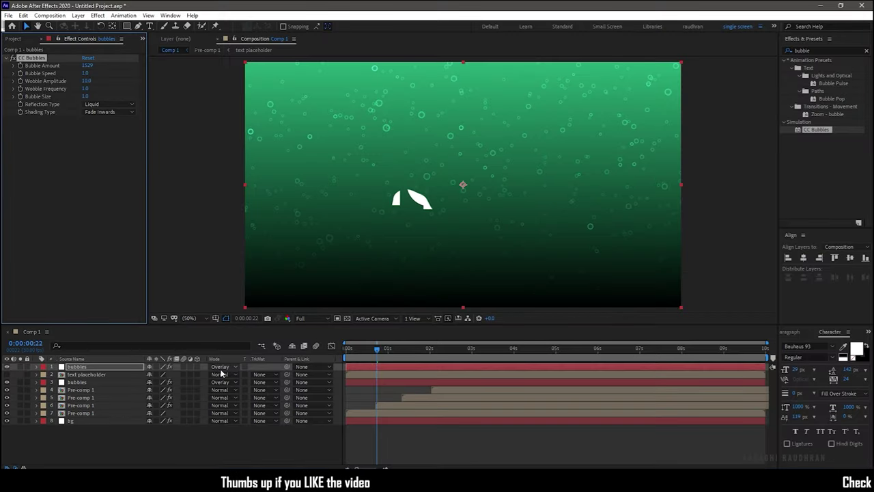
pyautogui.click(220, 367)
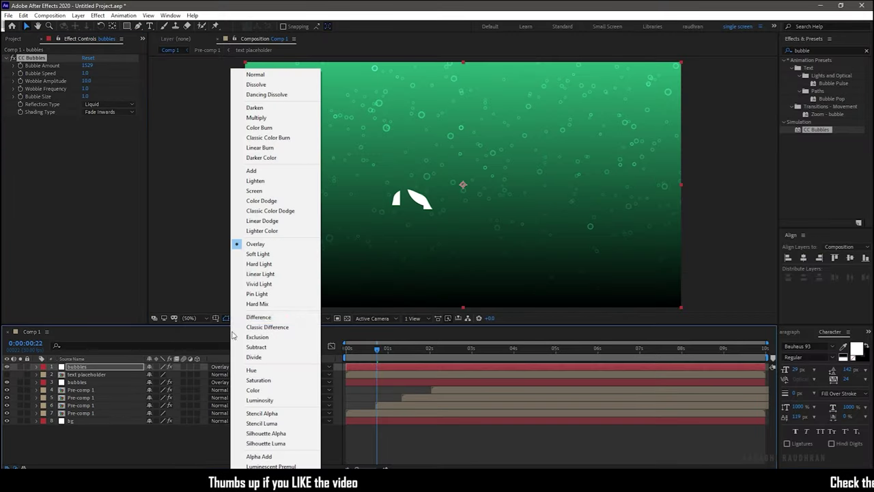
pyautogui.click(254, 72)
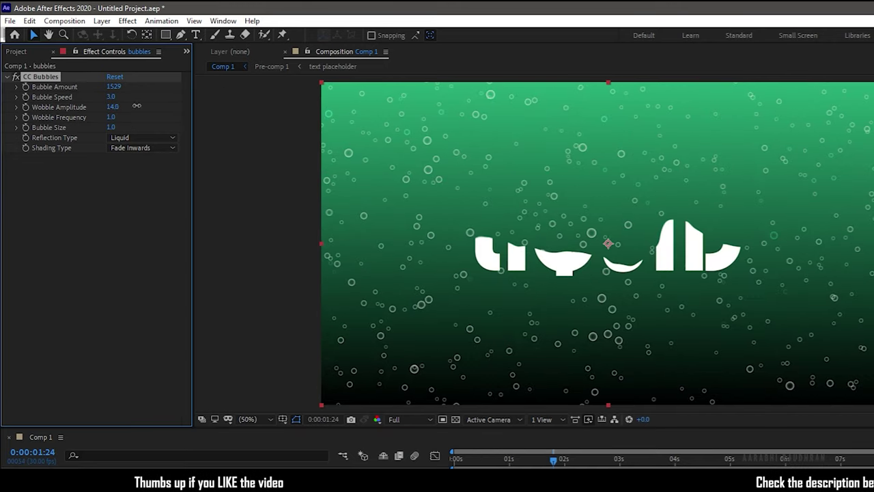
# Set Bubble Size to 2 and move this bubbles layer below text placeholder.
pyautogui.click(111, 127)
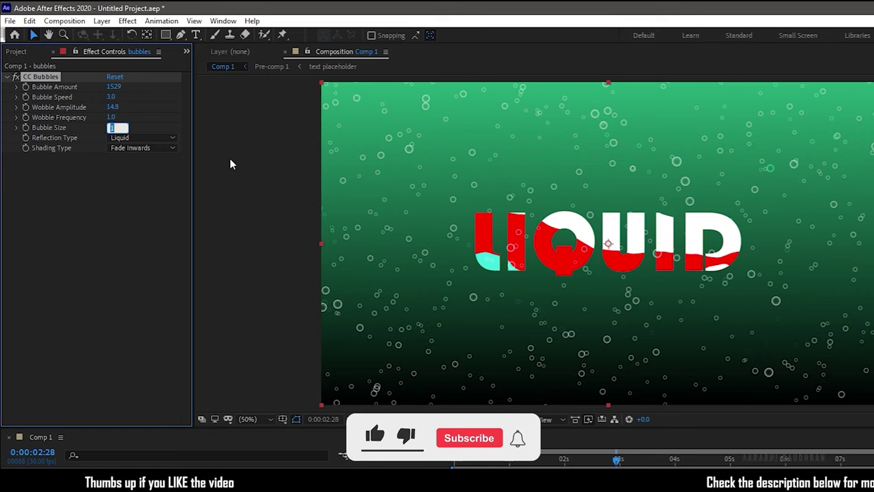
pyautogui.write('2')
pyautogui.press('Return')
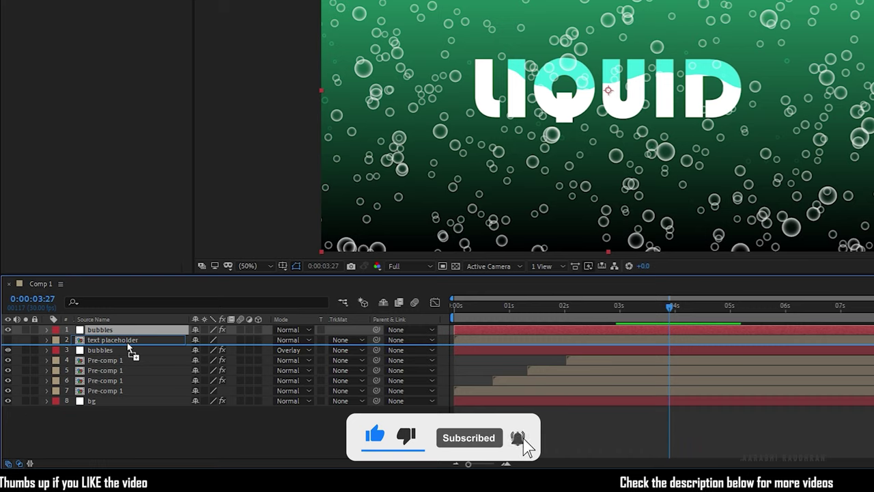
pyautogui.moveTo(130, 332); pyautogui.dragTo(127, 342)
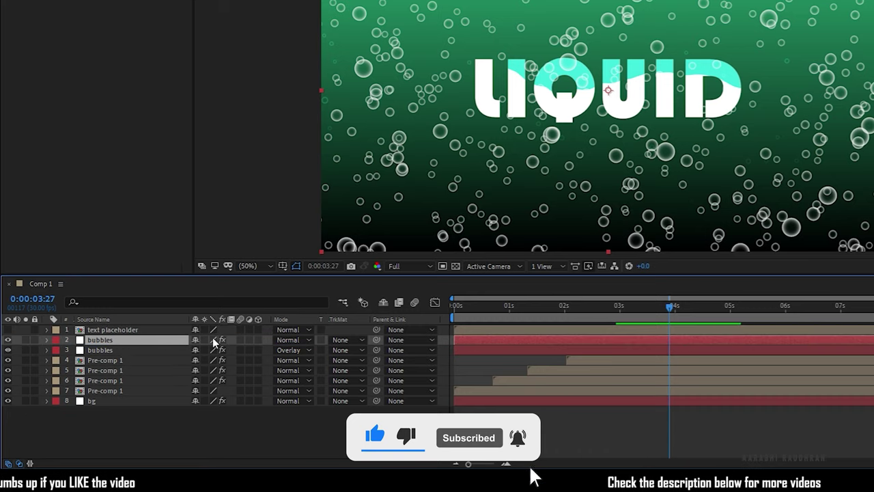
# Alpha-matte the bubbles to text placeholder, start both near 2 seconds, and set Bubble Amount to 500.
pyautogui.click(353, 337)
pyautogui.click(360, 366)
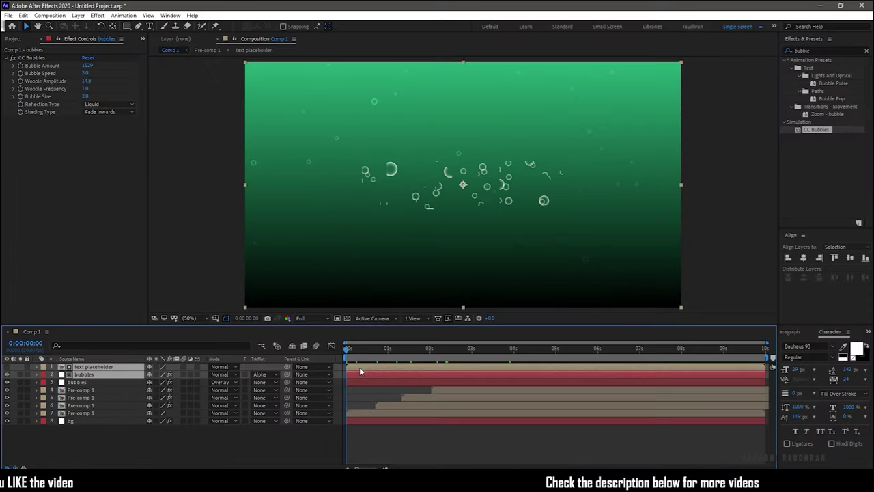
pyautogui.moveTo(359, 366)
pyautogui.mouseDown()
pyautogui.moveTo(444, 370)
pyautogui.moveTo(392, 375)
pyautogui.mouseUp()
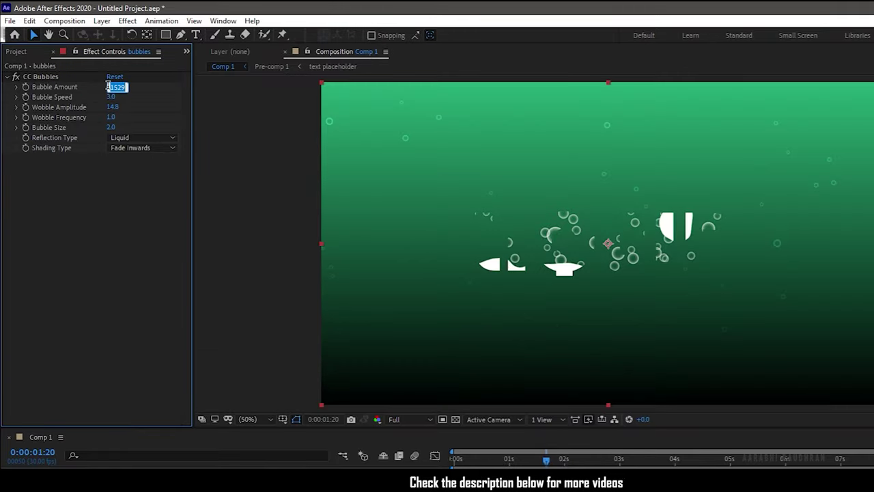
pyautogui.write('0')
pyautogui.press('Return')
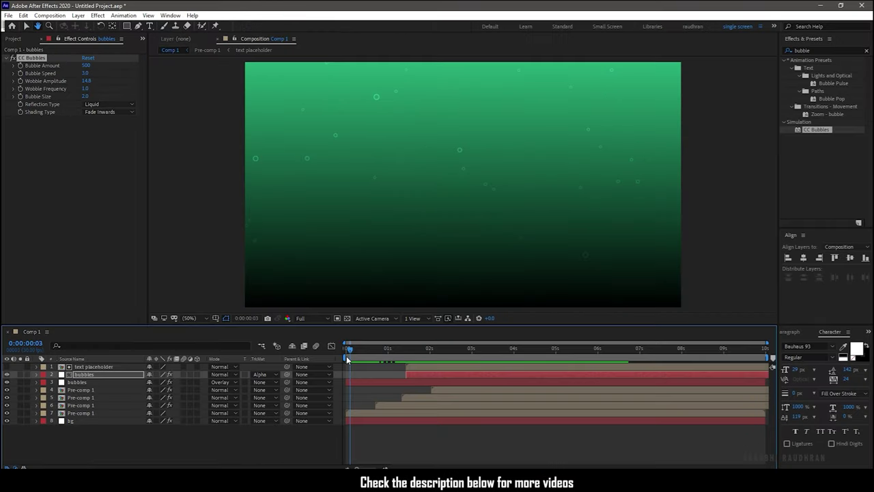